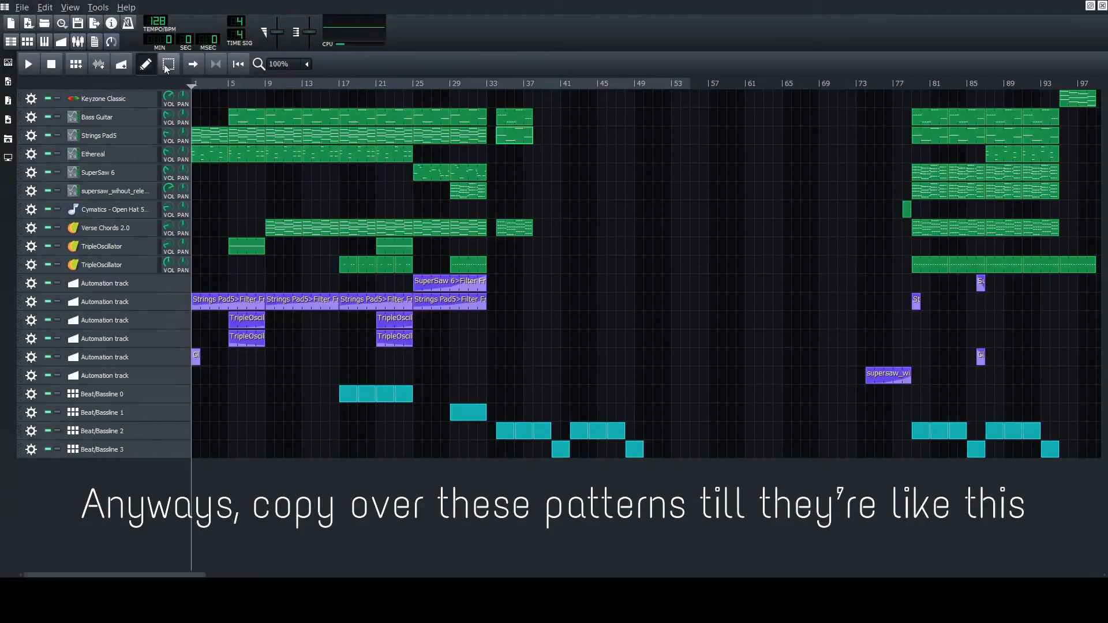
# Fill bars 34 to 49 with copies of the Bass Guitar, Strings Pad5, Verse Chords 2.0 and lower TripleOscillator patterns, and bars 42 to 49 with Ethereal.
pyautogui.moveTo(508, 231); pyautogui.dragTo(612, 231)
pyautogui.click(281, 127)
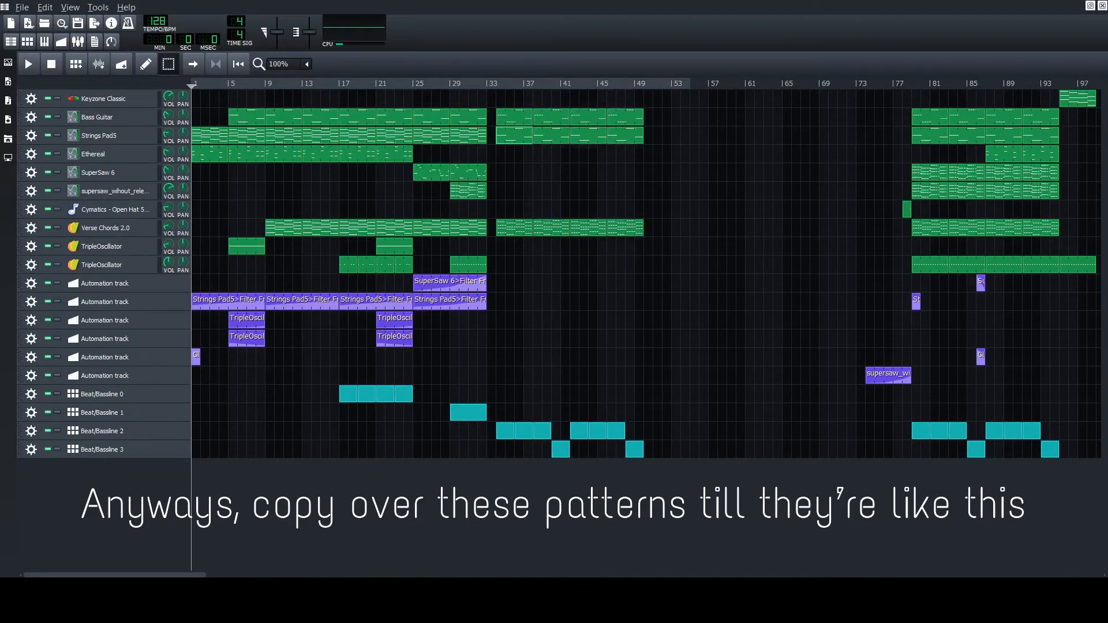
pyautogui.moveTo(212, 160); pyautogui.dragTo(591, 154)
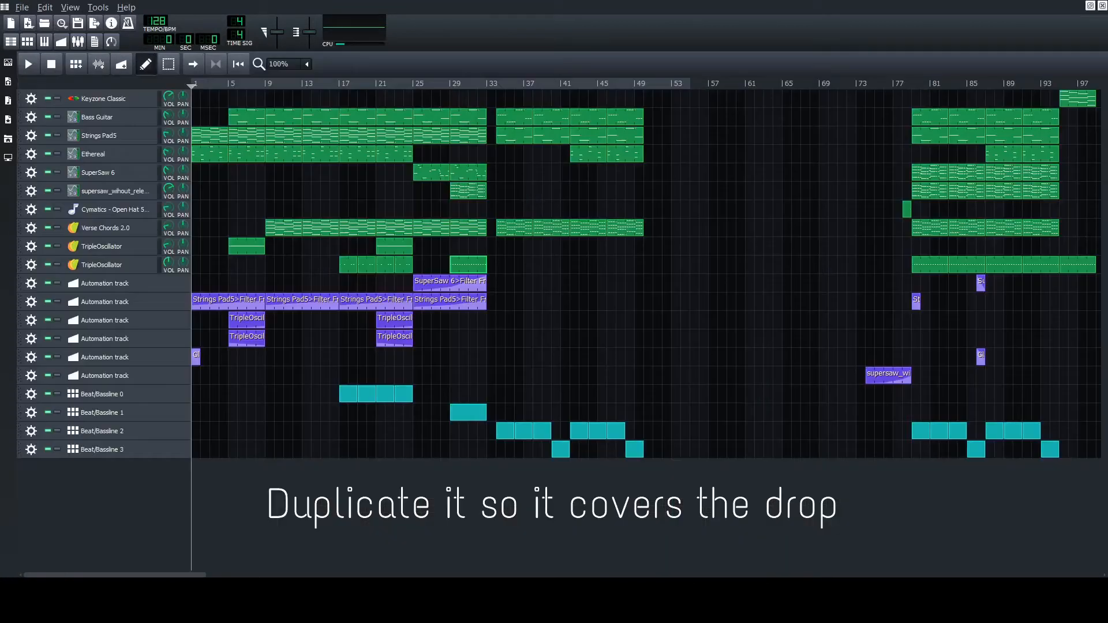
pyautogui.moveTo(468, 264); pyautogui.dragTo(634, 264)
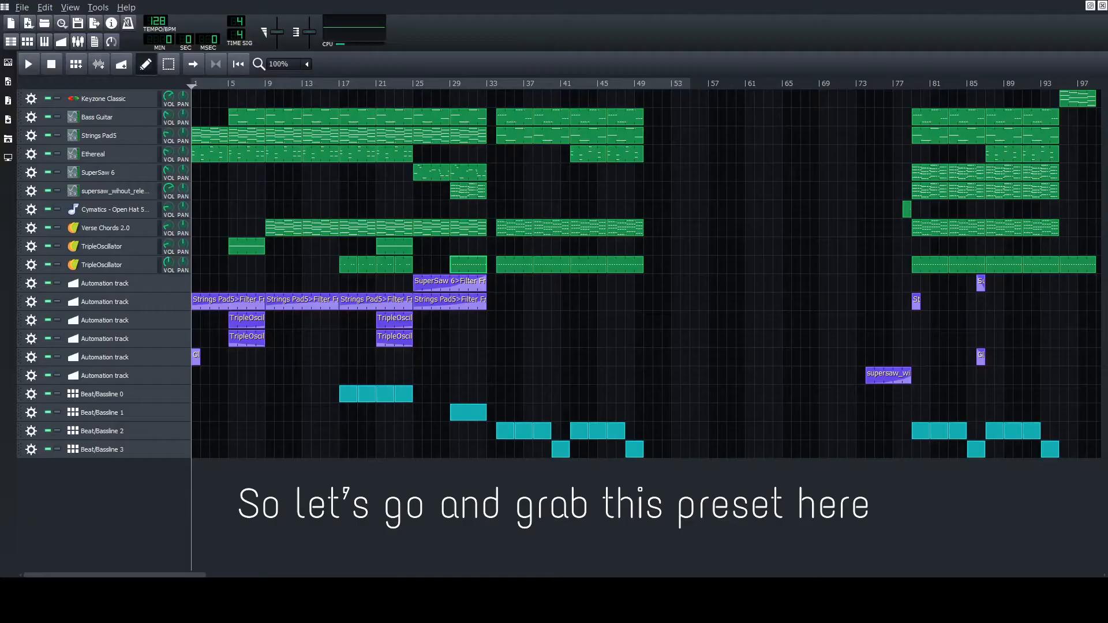
# Search the presets for "supers" and add the supersaw_wihout_release preset as a new track below Beat/Bassline 3.
pyautogui.click(8, 145)
pyautogui.write('supers')
pyautogui.moveTo(143, 189); pyautogui.dragTo(568, 572)
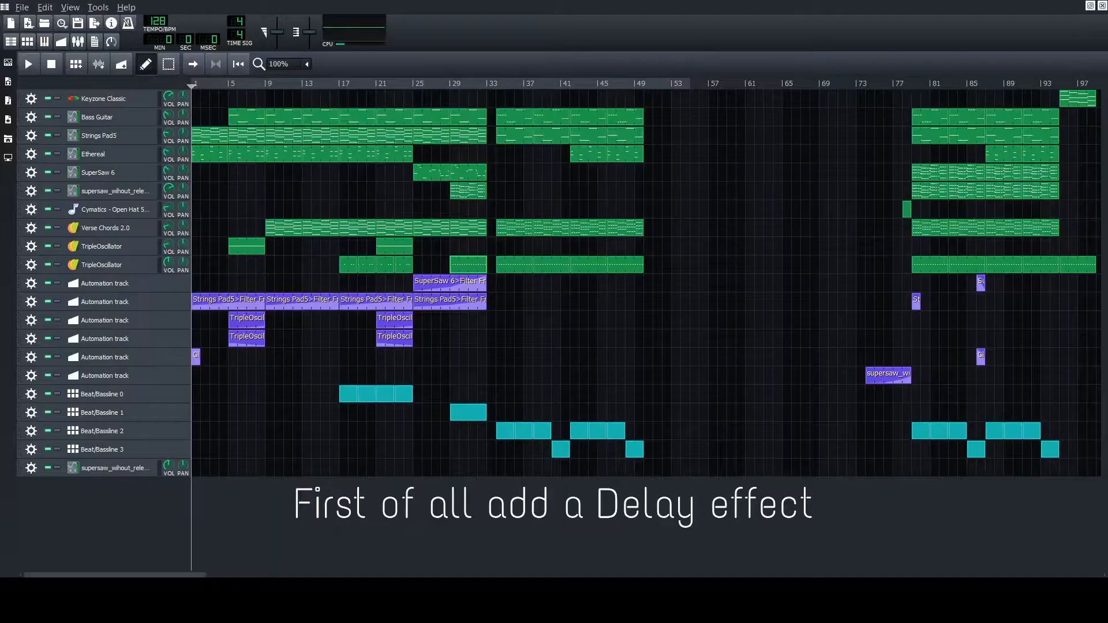
# Add Calf Vintage Delay LADSPA and Glame Lowpass Filter to the new supersaw track's effects chain, with the filter's cutoff frequency at maximum.
pyautogui.click(115, 468)
pyautogui.click(788, 124)
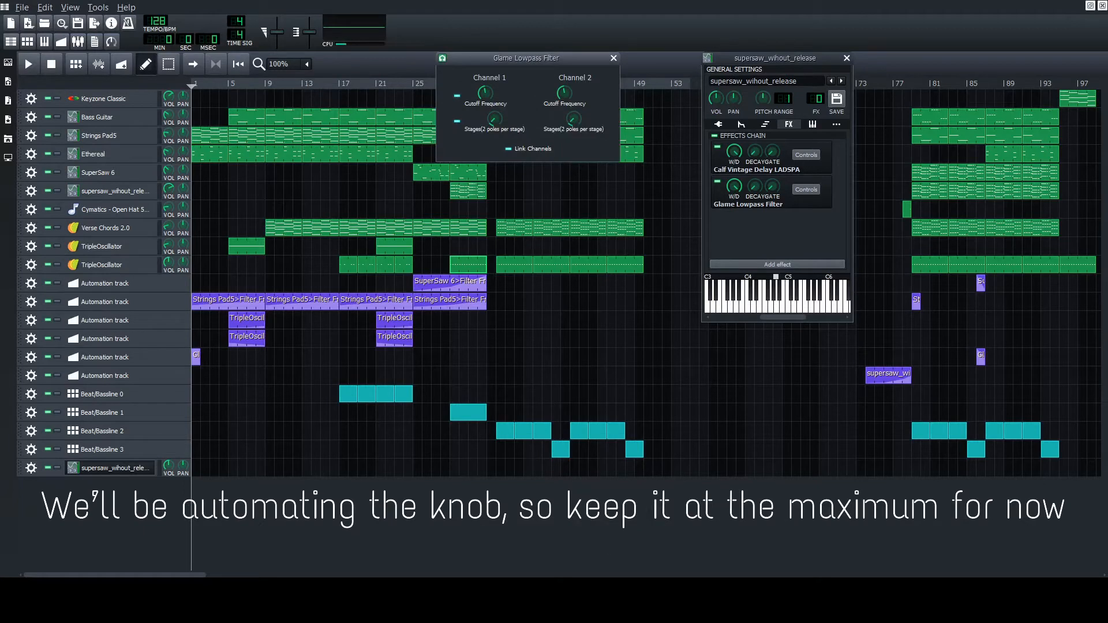
pyautogui.moveTo(485, 92); pyautogui.dragTo(485, 63)
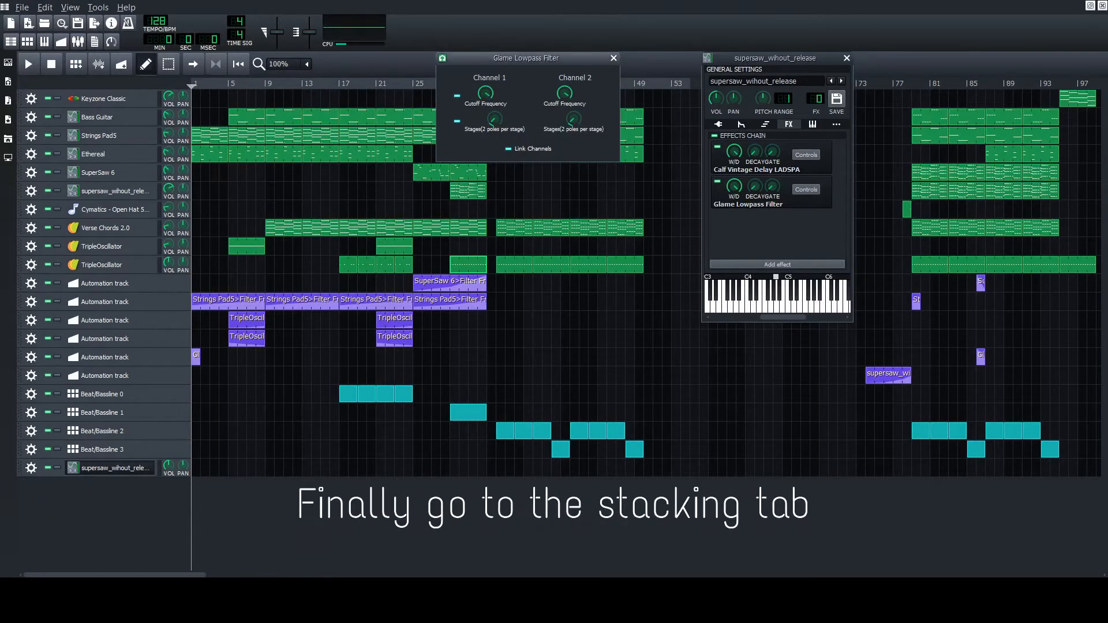
# Close the lowpass filter controls and enable note stacking with the octave chord on the new supersaw instrument.
pyautogui.click(806, 189)
pyautogui.click(765, 124)
pyautogui.click(715, 136)
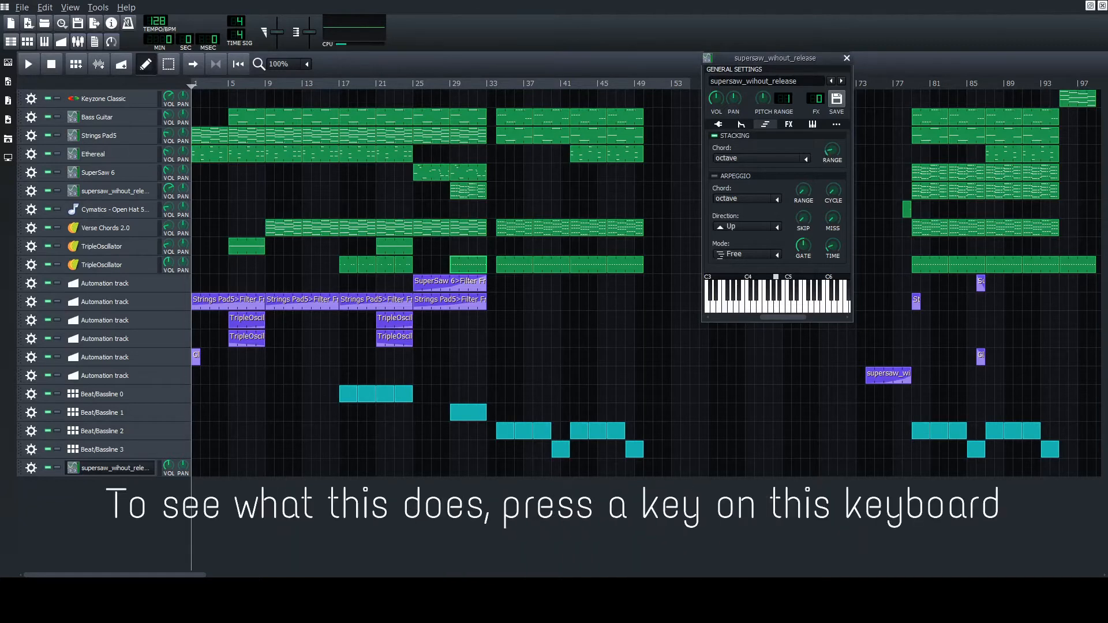
# Play several notes on the supersaw instrument's keyboard to check the octave stacking.
pyautogui.click(749, 307)
pyautogui.click(782, 308)
pyautogui.click(759, 308)
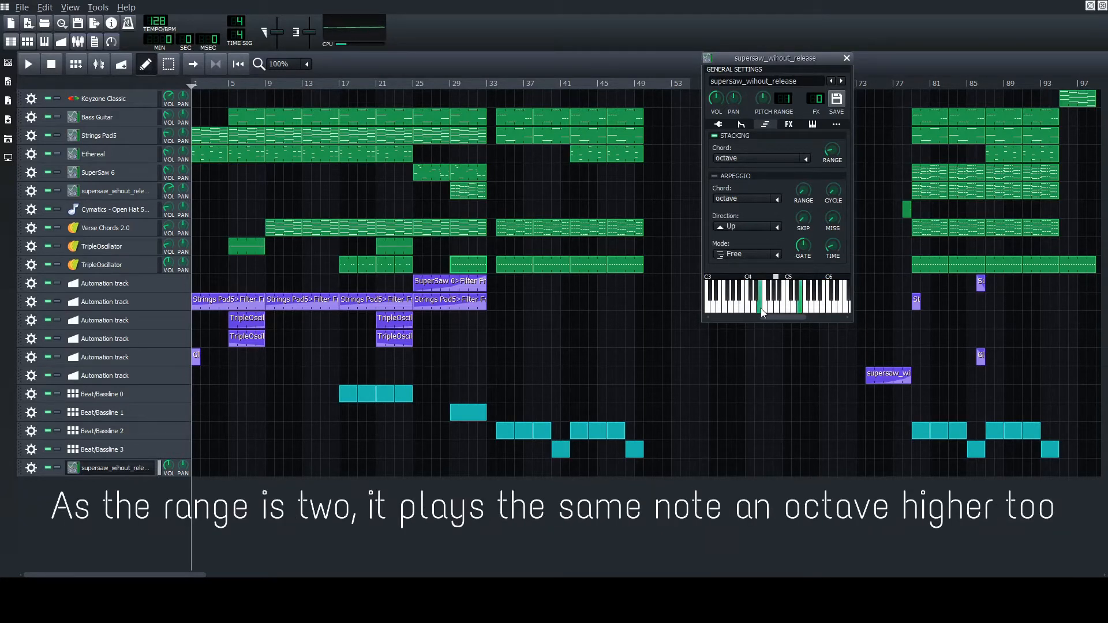
pyautogui.click(732, 308)
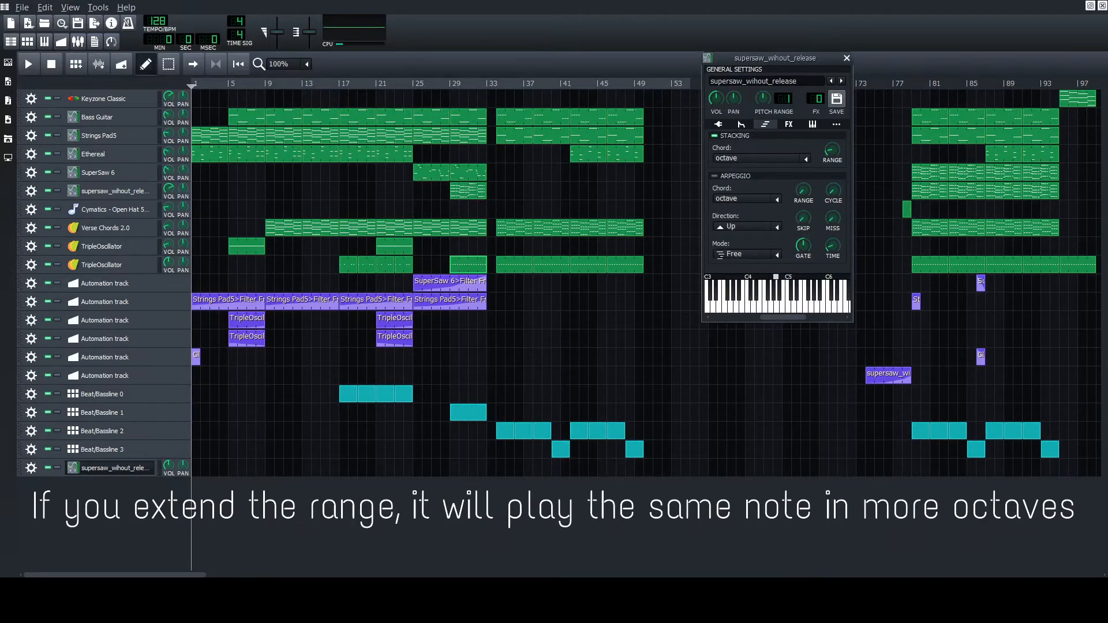
pyautogui.click(748, 308)
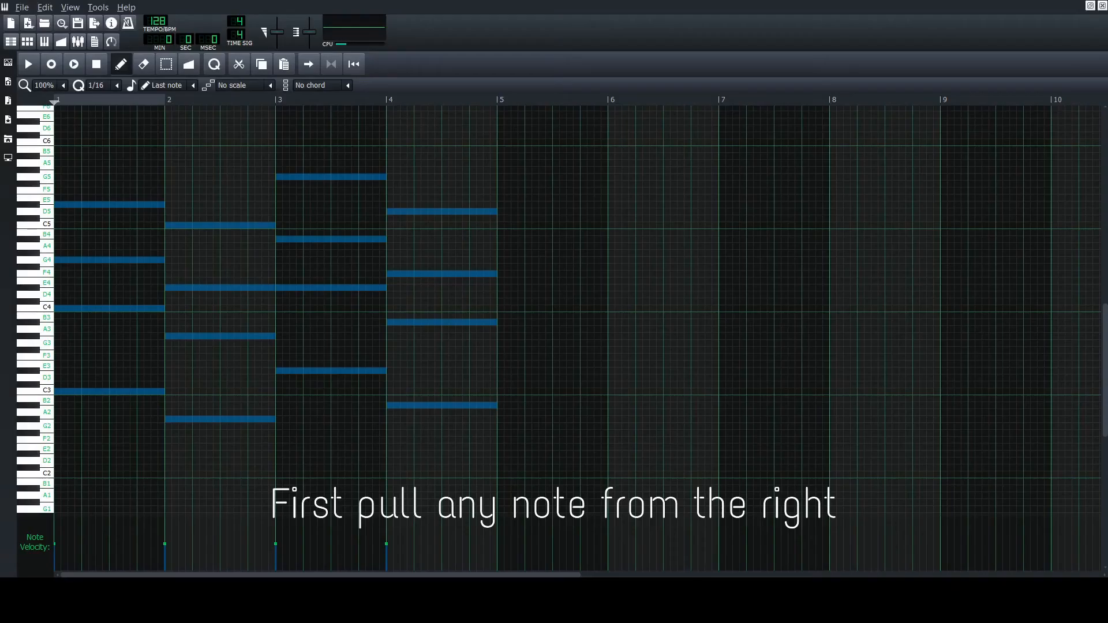
# Turn each bar's chord into a rhythm of three 1/8 hits spaced 3/16 apart, two 1/32 hits and one 3/32 hit, using 1/32 quantization.
pyautogui.moveTo(497, 405); pyautogui.dragTo(397, 419)
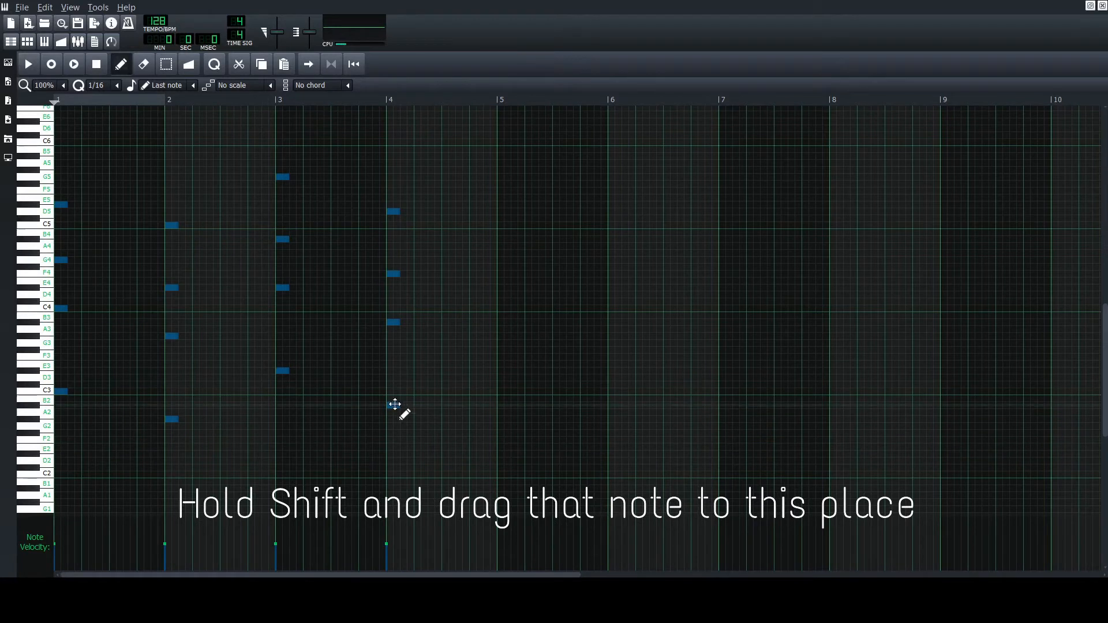
pyautogui.keyDown('shift'); pyautogui.moveTo(396, 408); pyautogui.dragTo(434, 405); pyautogui.keyUp('shift')
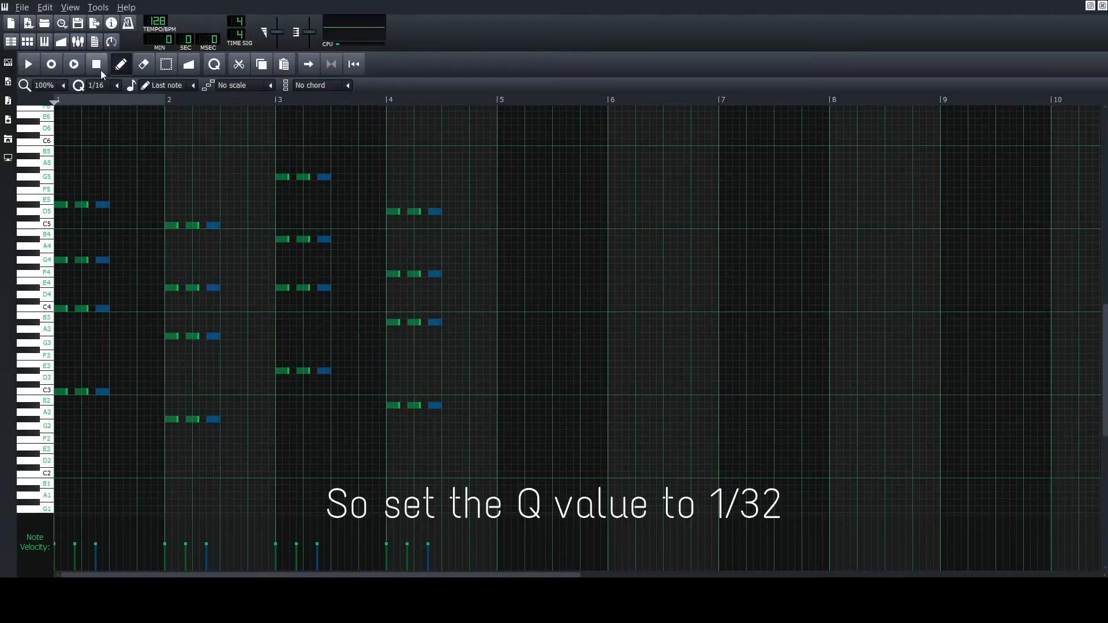
pyautogui.scroll(-1, 91, 87)
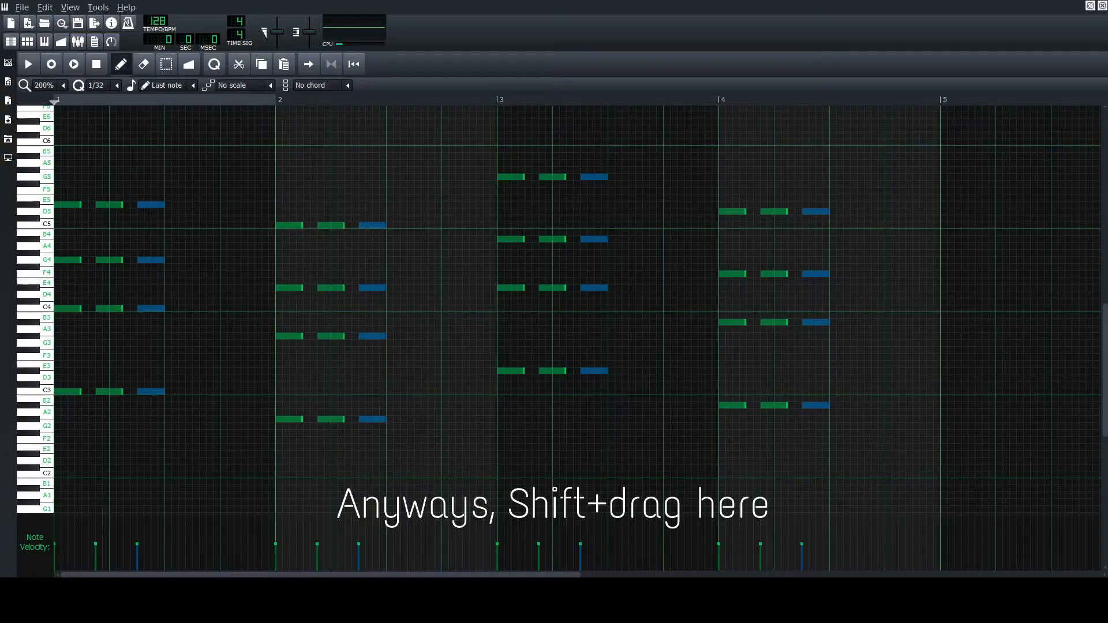
pyautogui.moveTo(156, 391); pyautogui.dragTo(200, 394)
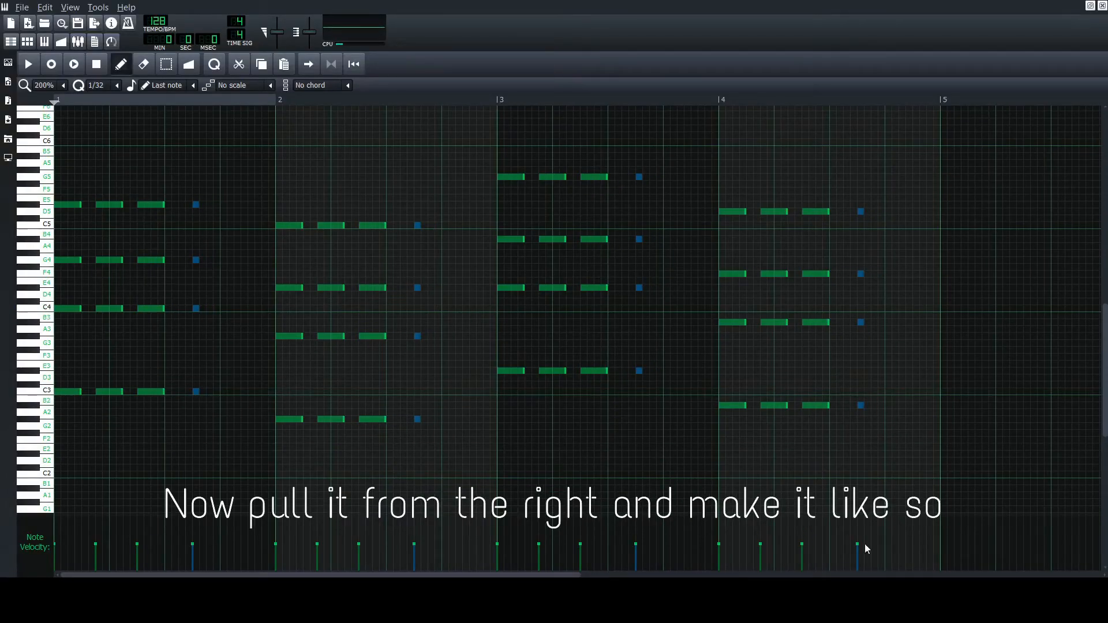
pyautogui.moveTo(418, 419); pyautogui.dragTo(435, 420)
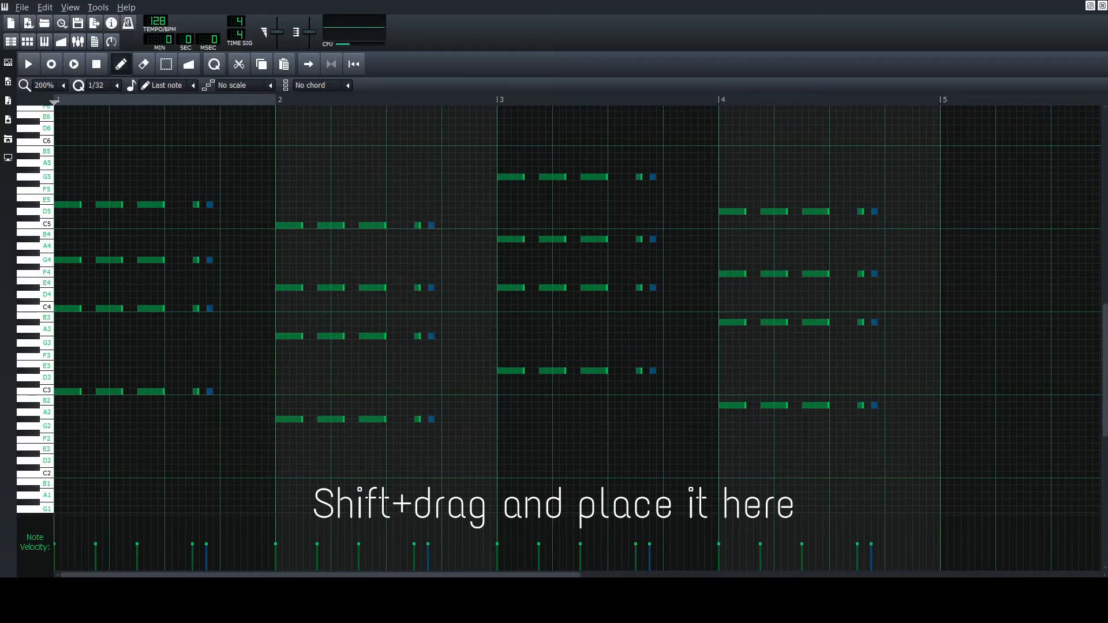
pyautogui.moveTo(210, 392); pyautogui.dragTo(276, 398)
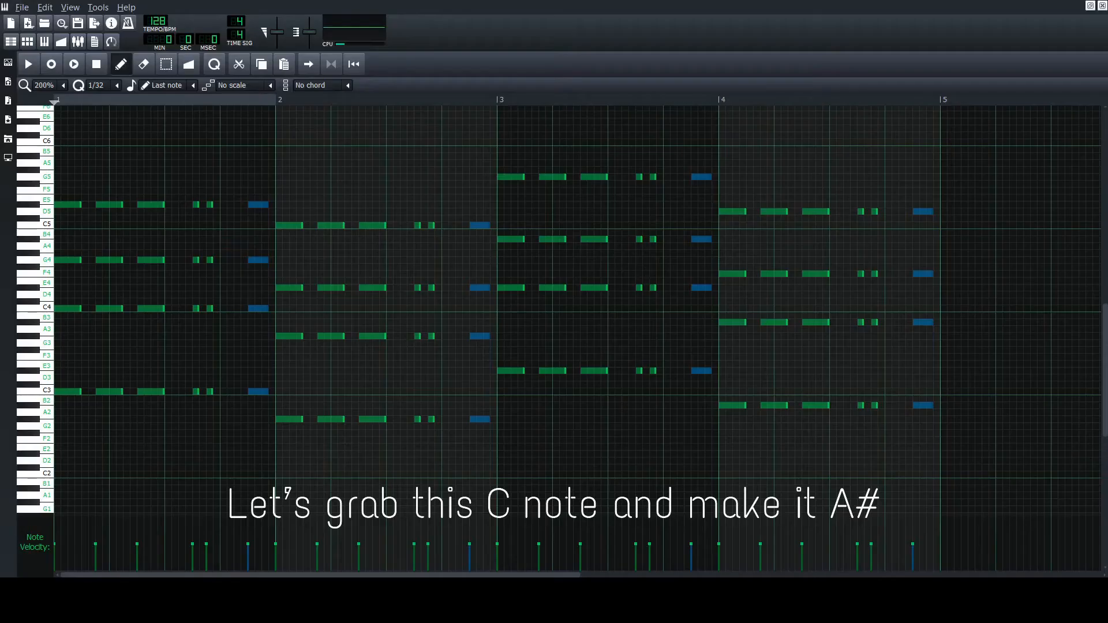
# Repitch the bars' last hits: C4 to A#3 in bar 1, D#4 to F4 and G#2 to C3 in bar 2, G5 to G#5 in bar 3.
pyautogui.moveTo(258, 309); pyautogui.dragTo(260, 322)
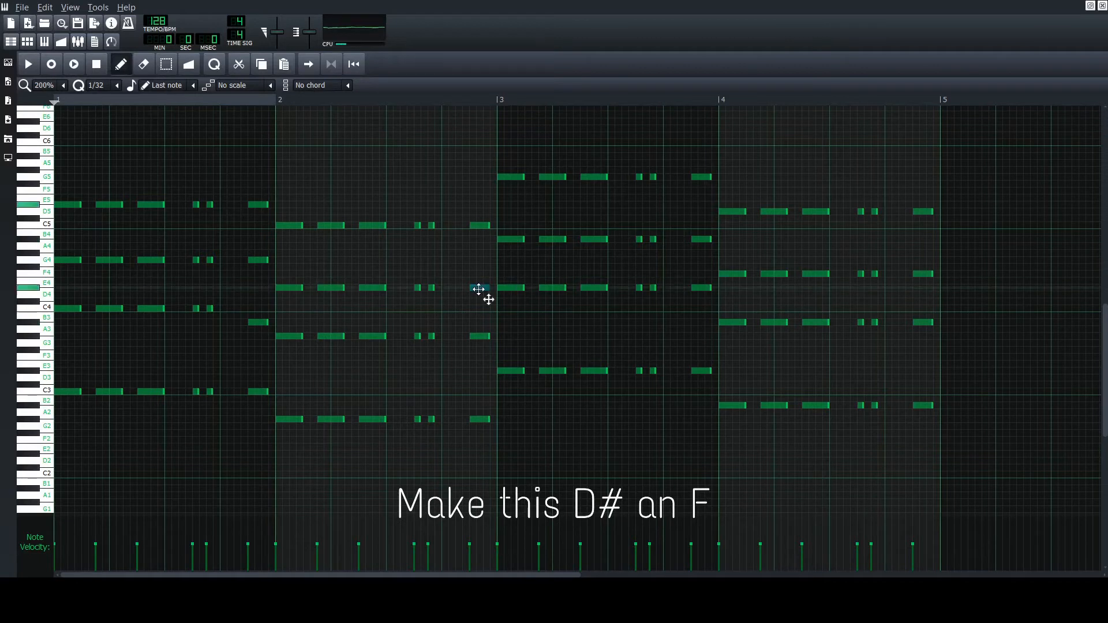
pyautogui.moveTo(481, 288); pyautogui.dragTo(481, 273)
pyautogui.moveTo(480, 420); pyautogui.dragTo(479, 392)
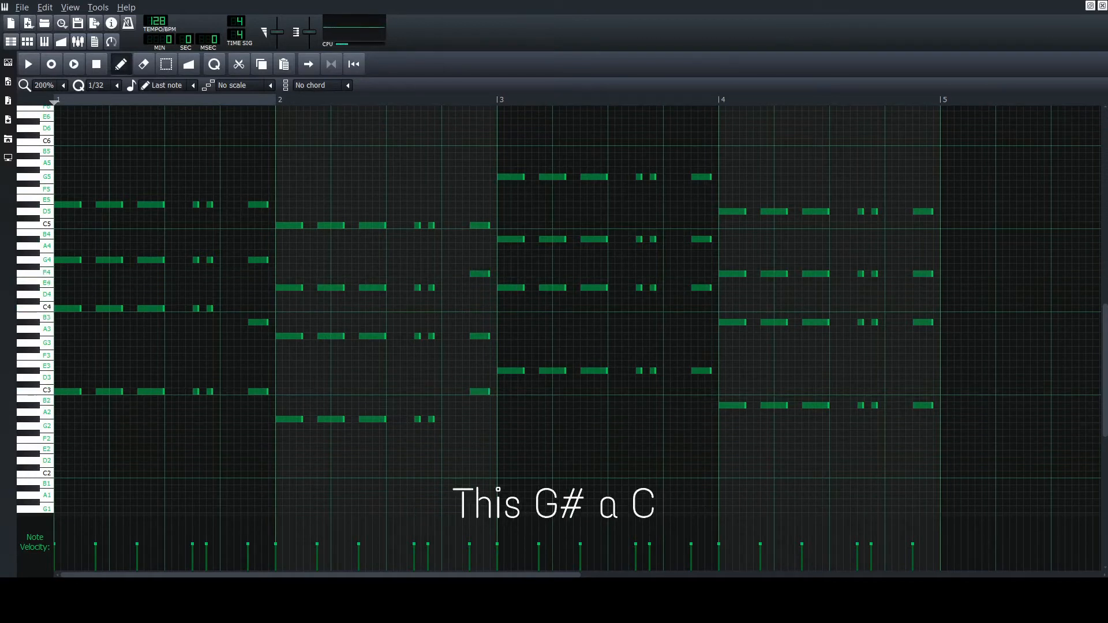
pyautogui.click(699, 177)
pyautogui.moveTo(699, 177); pyautogui.dragTo(699, 172)
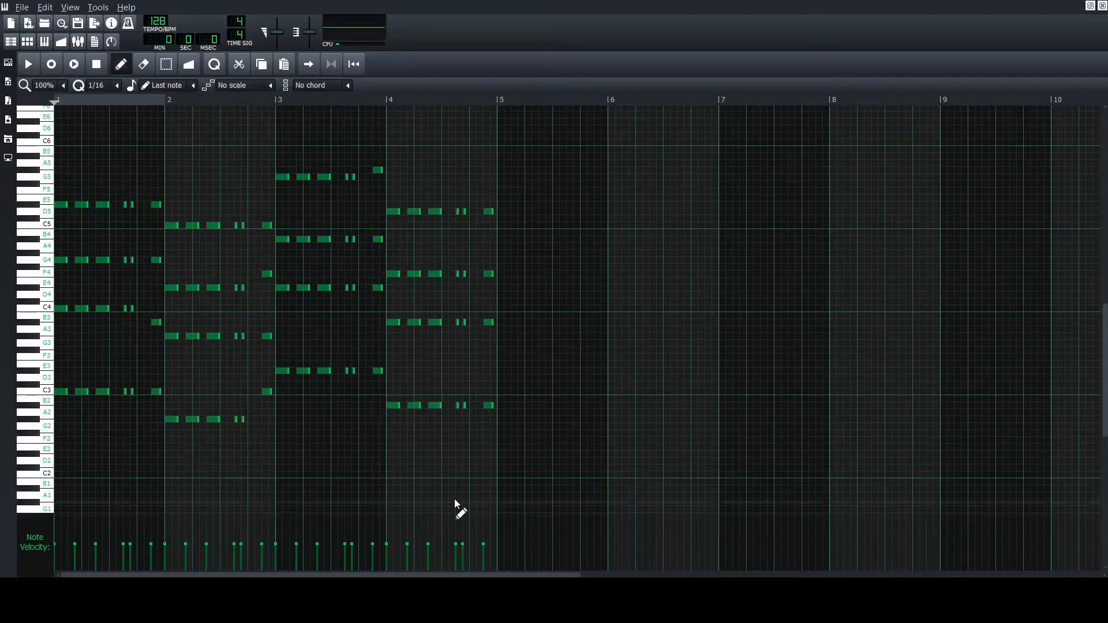
pyautogui.press('space')
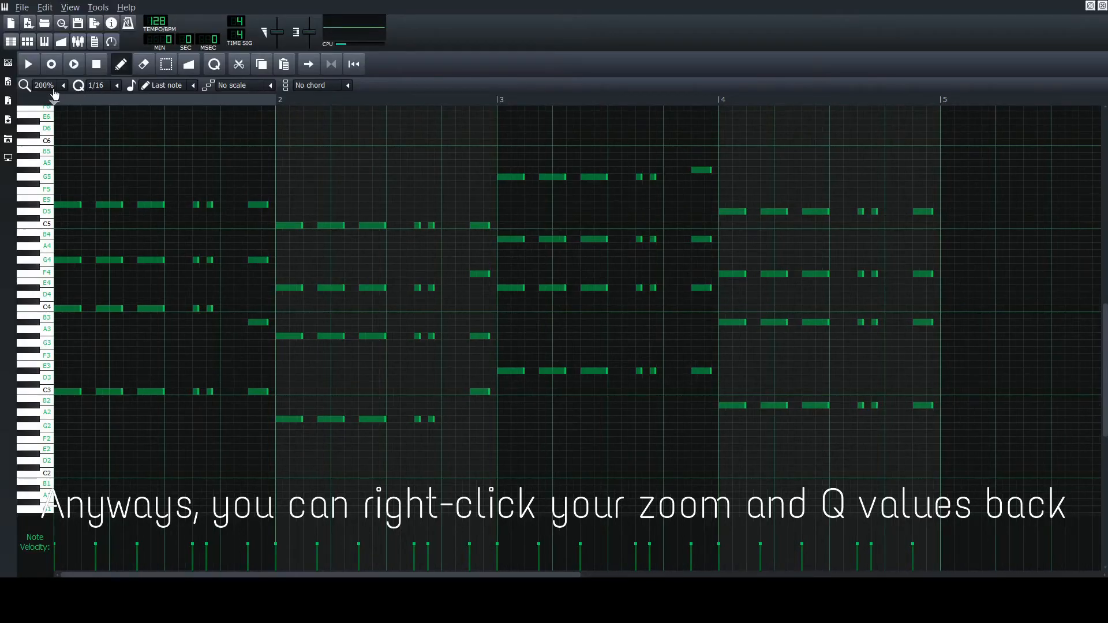
pyautogui.rightClick(51, 87)
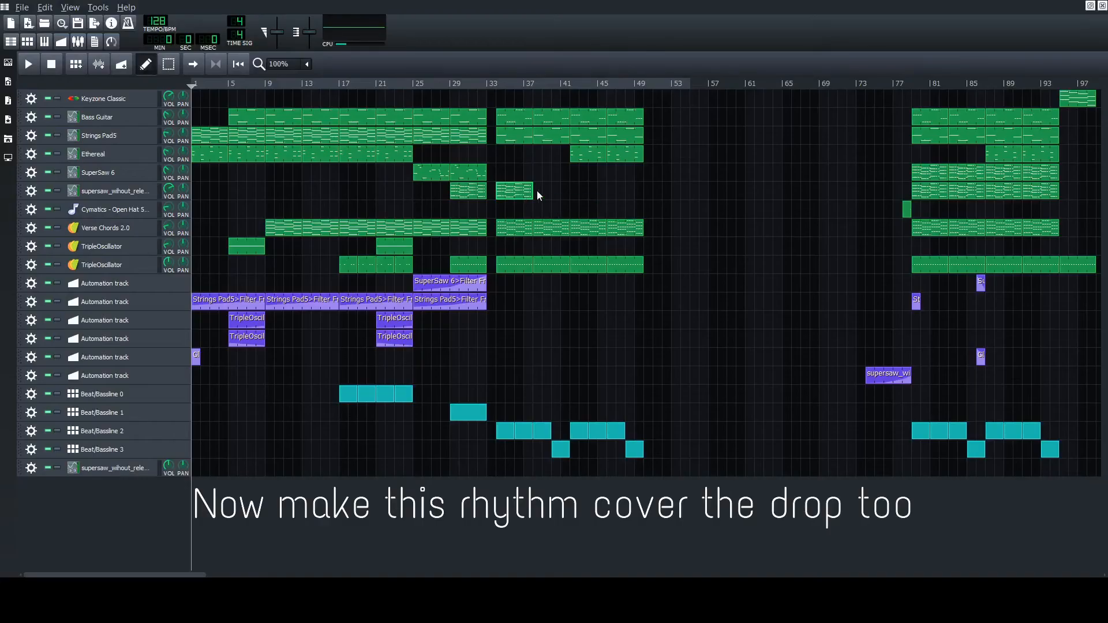
# Repeat the supersaw_wihout_release rhythm pattern through bar 49 and copy it onto the SuperSaw 6 track from bar 38 to bar 49.
pyautogui.moveTo(537, 190); pyautogui.dragTo(643, 190)
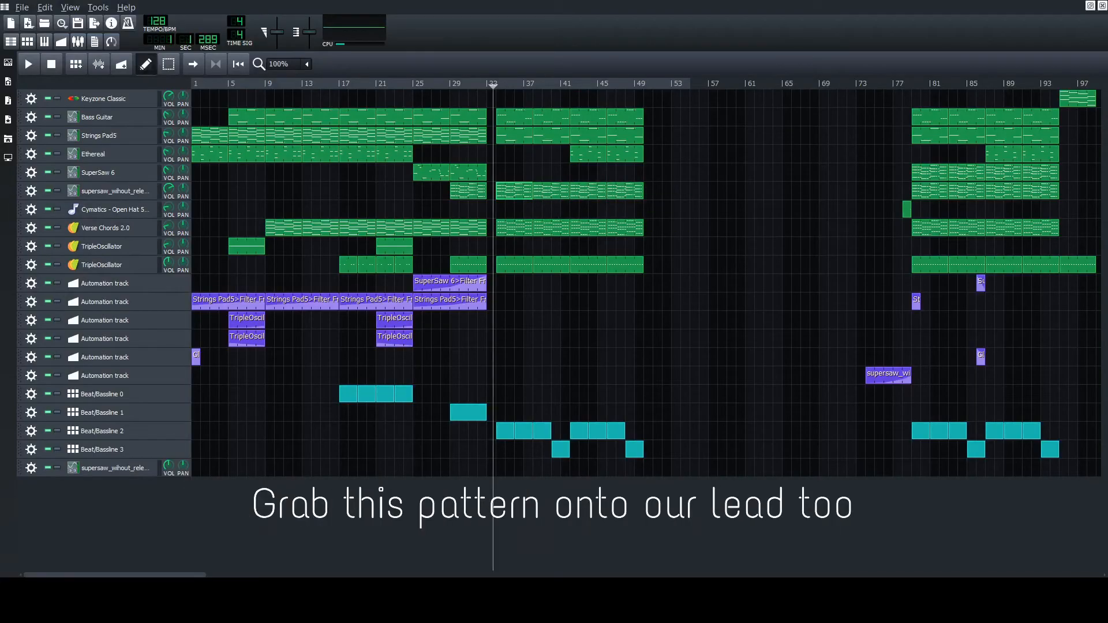
pyautogui.moveTo(577, 191); pyautogui.dragTo(576, 172)
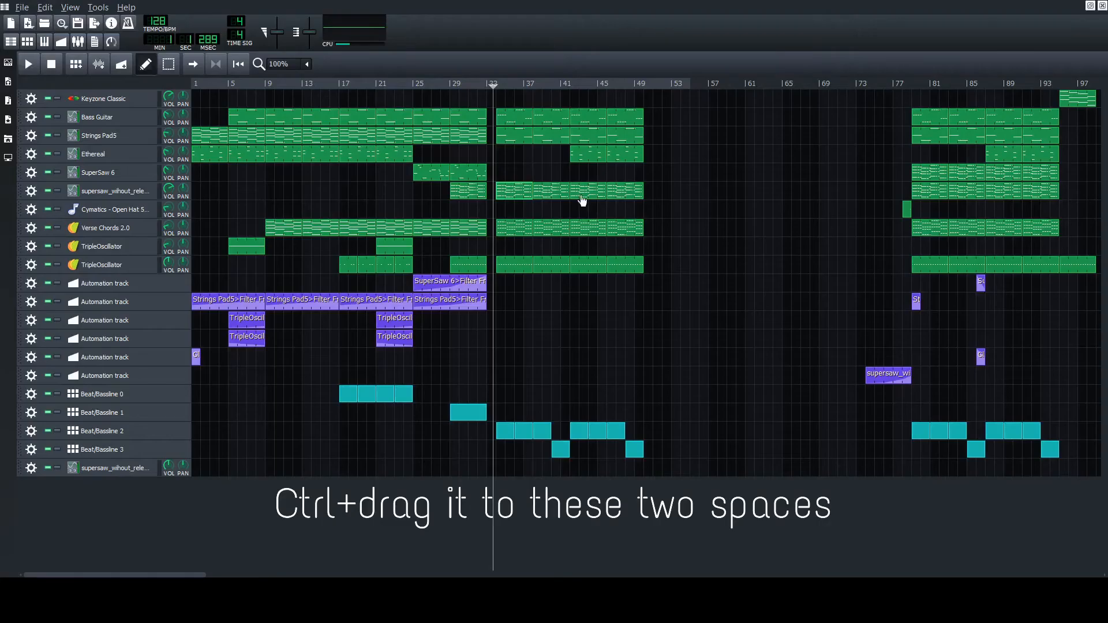
pyautogui.moveTo(582, 198); pyautogui.dragTo(548, 180)
# Select all notes in the copied SuperSaw 6 pattern for editing, and place a copy of the pattern at the drop's start in bar 34.
pyautogui.doubleClick(548, 179)
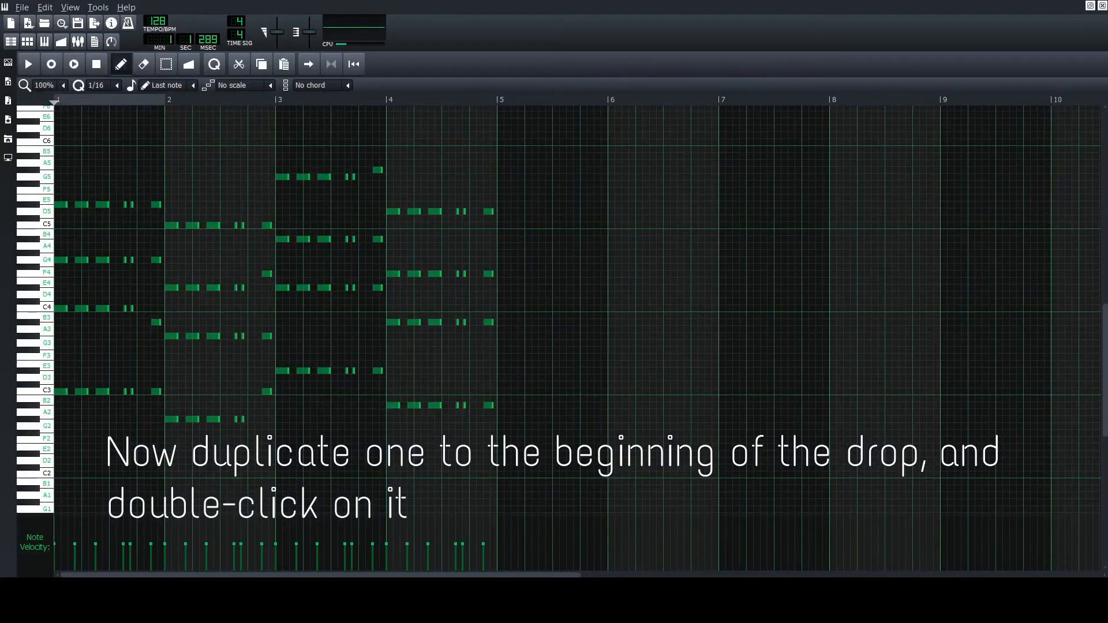
pyautogui.hotkey('ctrl', 'a')
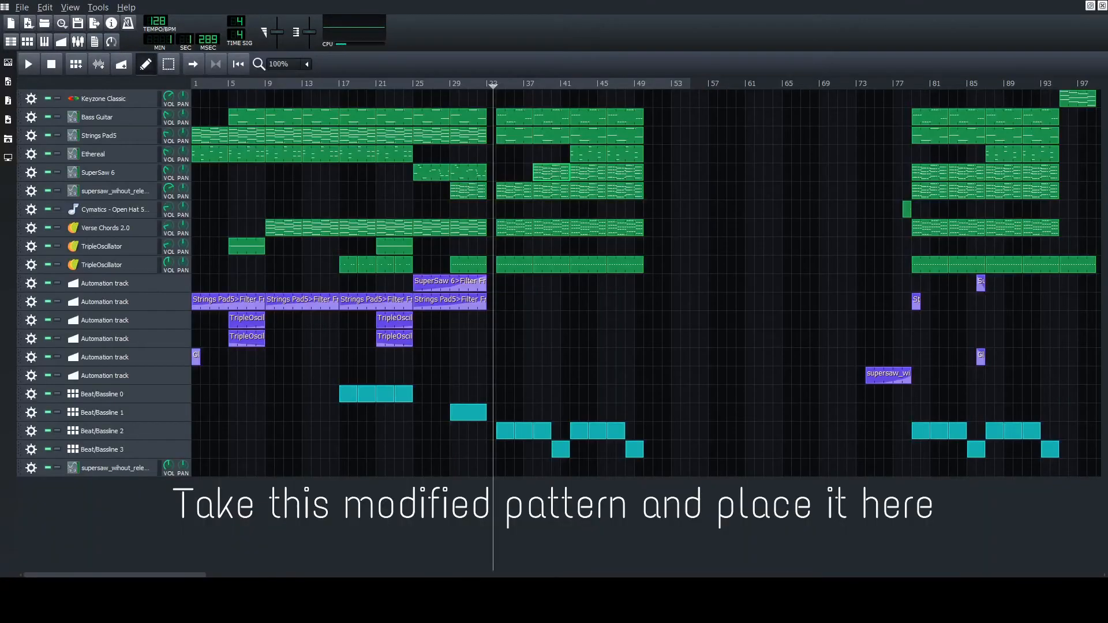
pyautogui.moveTo(577, 173); pyautogui.dragTo(508, 173)
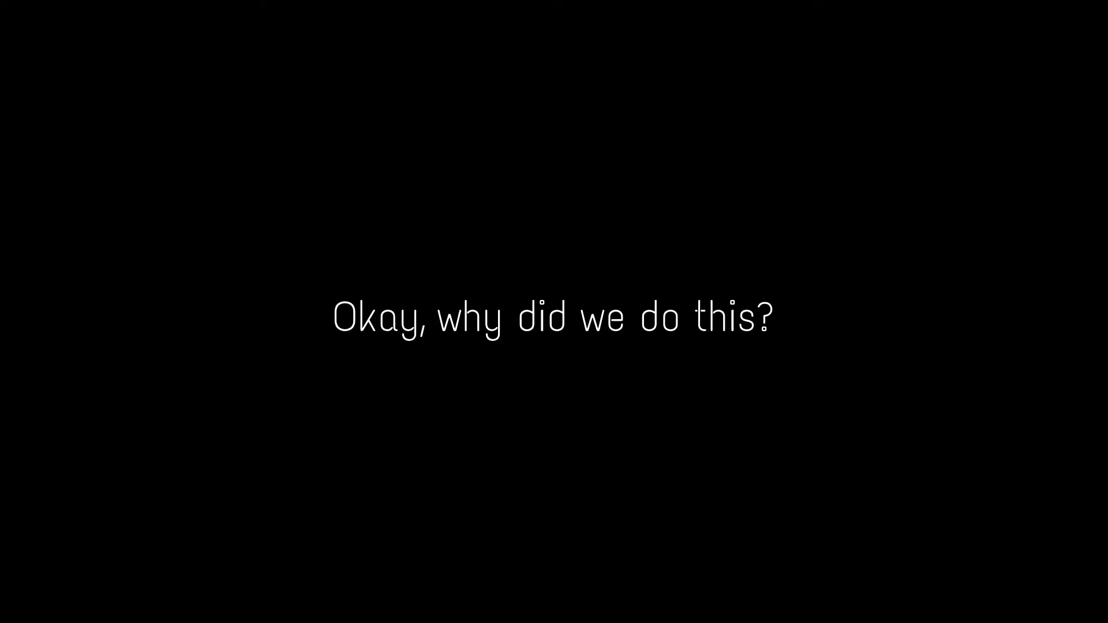